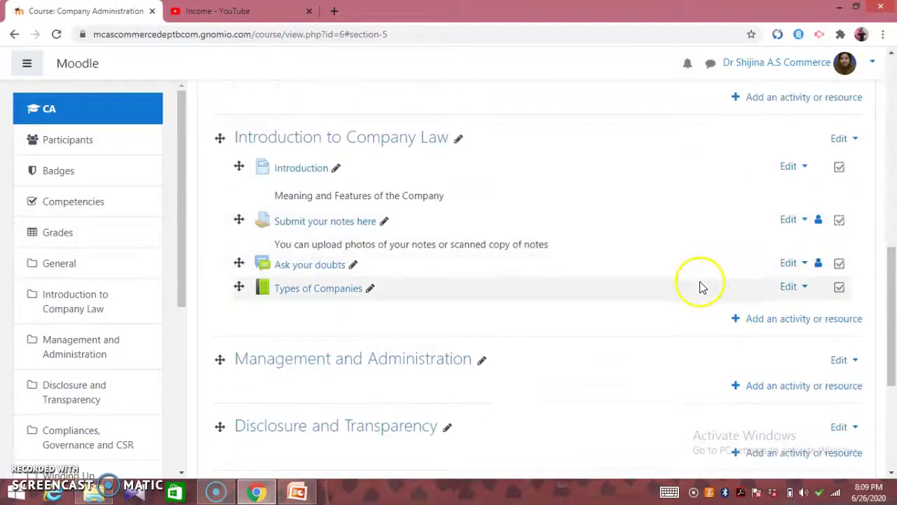
scroll(703, 287, up, 2)
scroll(667, 304, down, 4)
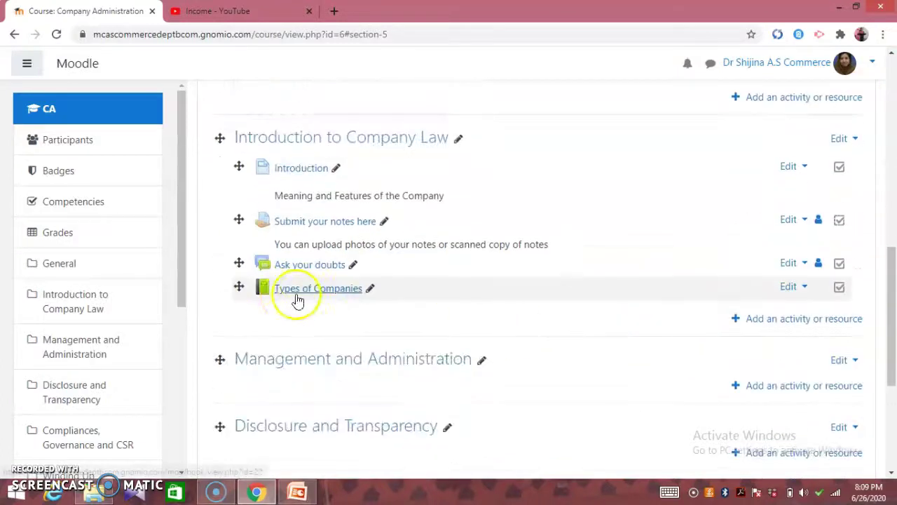
Go into the Announcements forum and start a blank new discussion topic.
scroll(418, 300, up, 2)
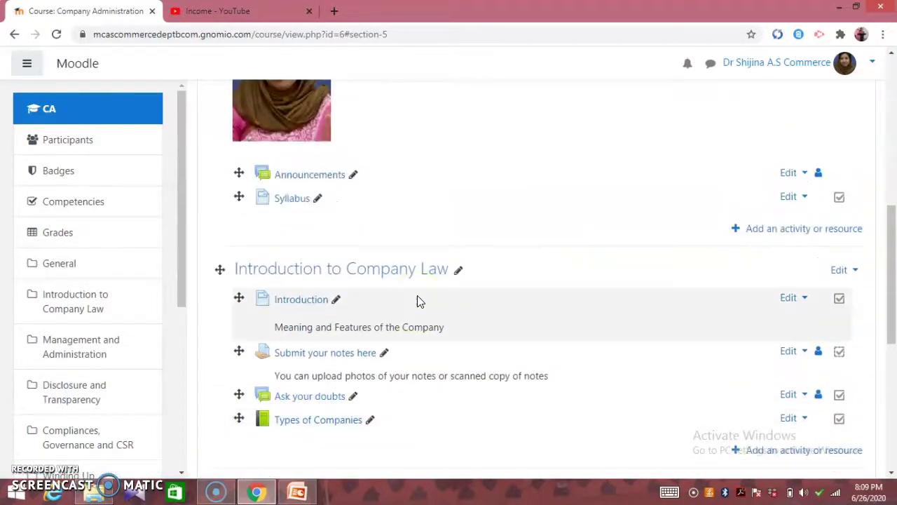
scroll(417, 300, up, 2)
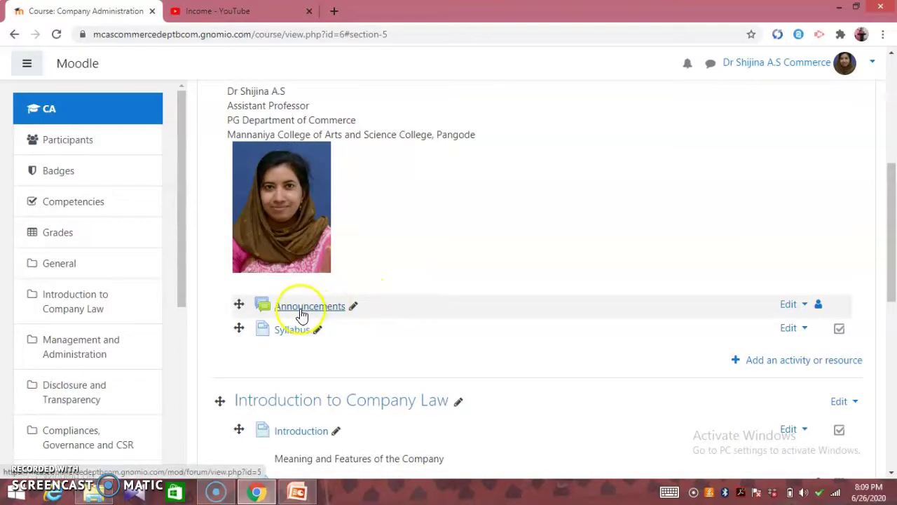
click(305, 312)
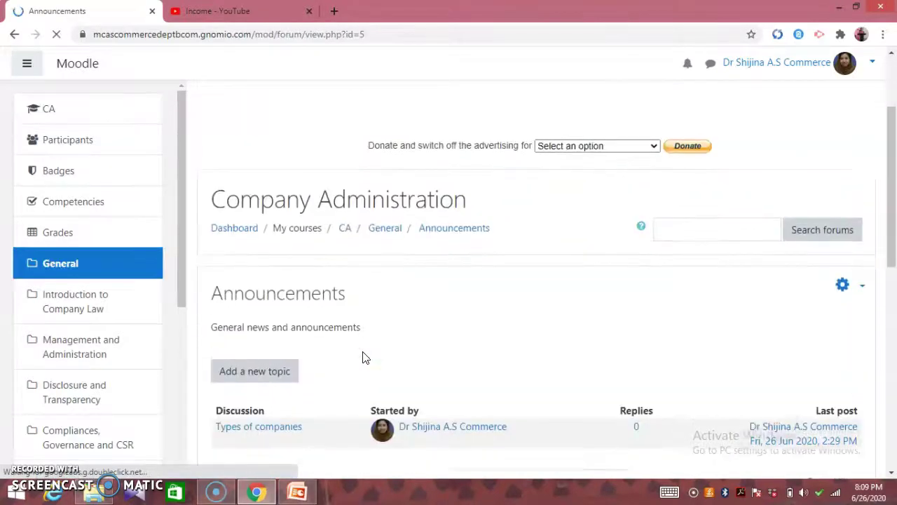
scroll(336, 343, down, 1)
click(257, 312)
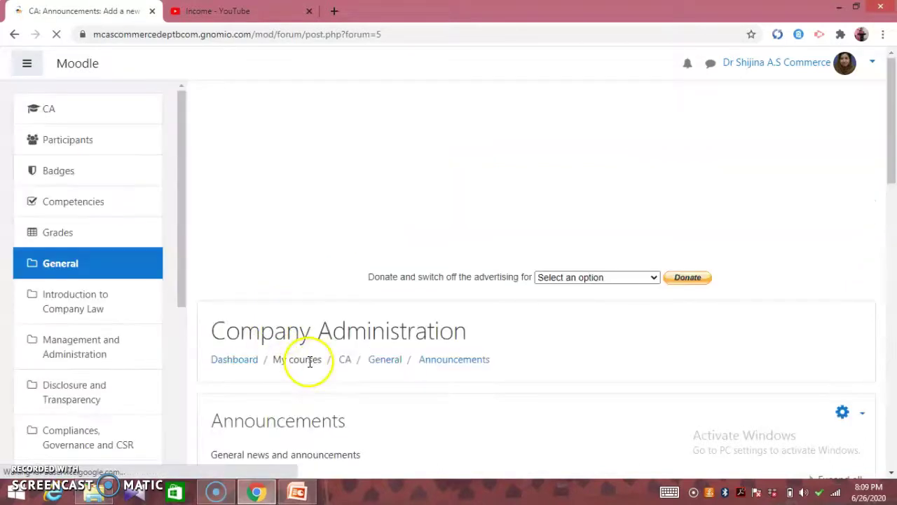
scroll(309, 361, down, 3)
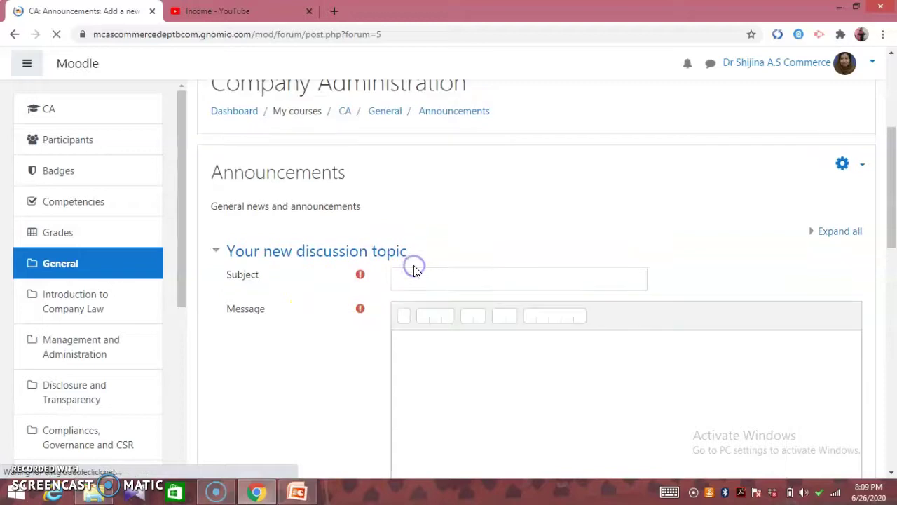
Enter 'Types of companies' as the announcement subject, correcting its misspelled ending.
click(424, 280)
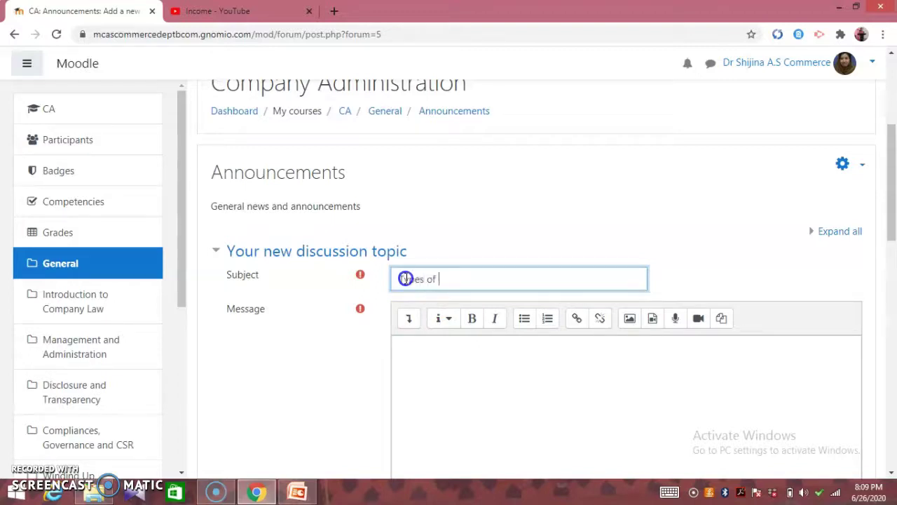
key(BackSpace)
key(BackSpace)
text(ies)
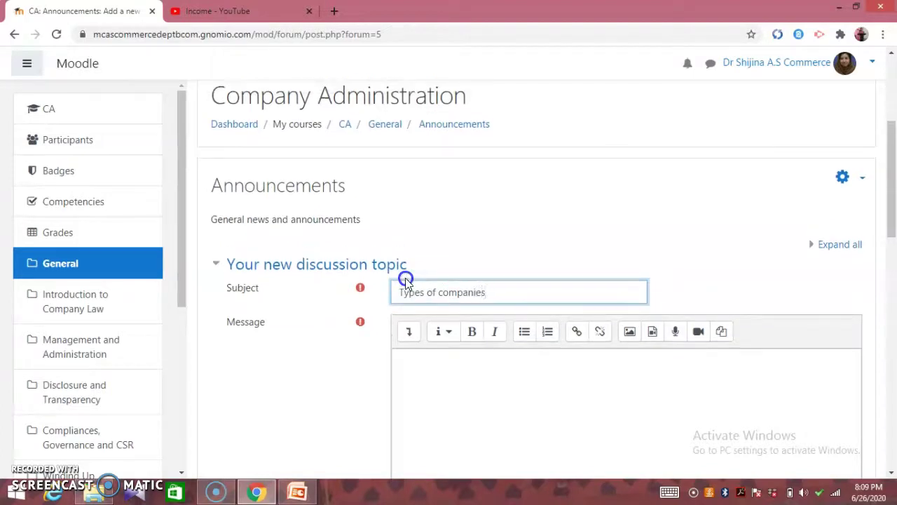
click(441, 376)
scroll(441, 379, down, 1)
scroll(440, 379, down, 3)
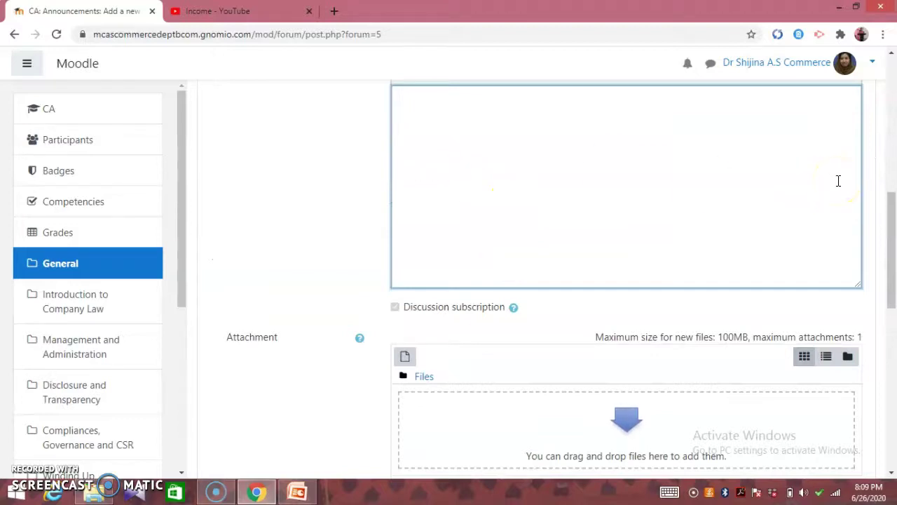
scroll(838, 180, up, 2)
Write the message 'New class is posted on your course page' in the Message editor.
click(844, 157)
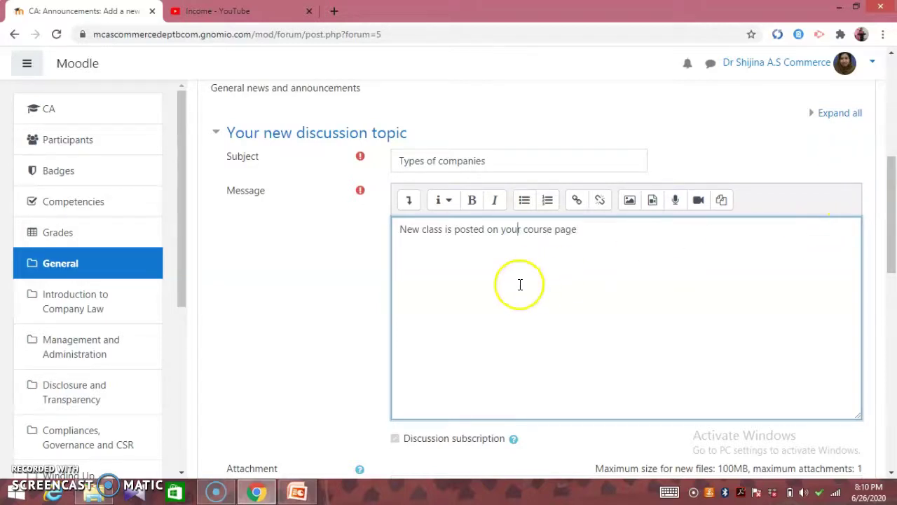
scroll(520, 283, down, 7)
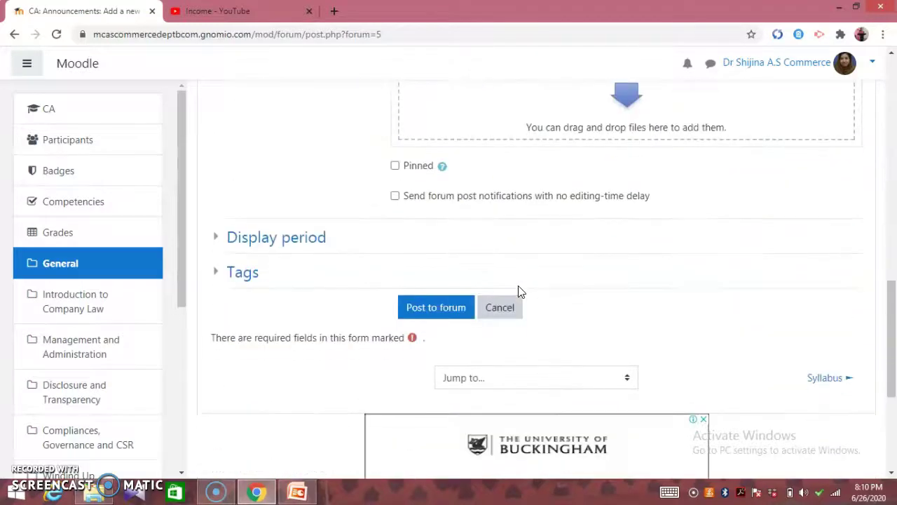
scroll(519, 287, up, 8)
scroll(520, 284, down, 7)
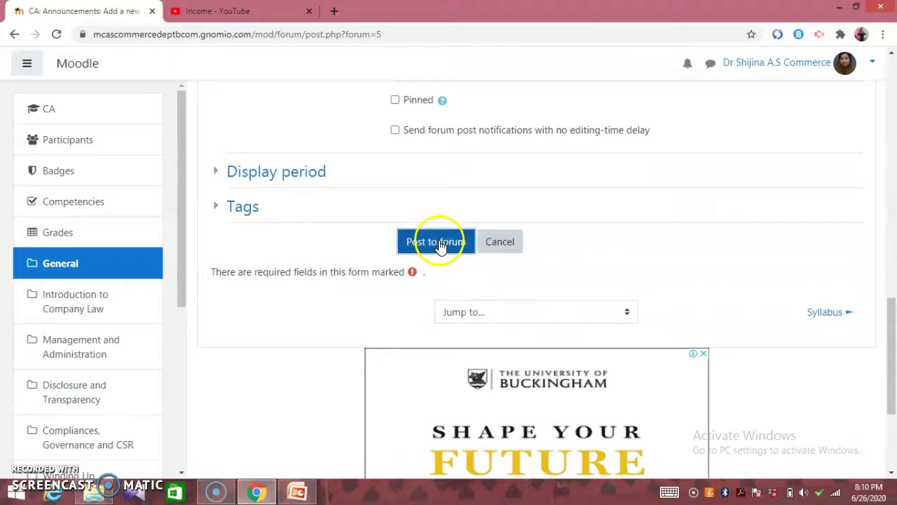
Post the Types of companies announcement and open the Types of companies discussion.
click(439, 247)
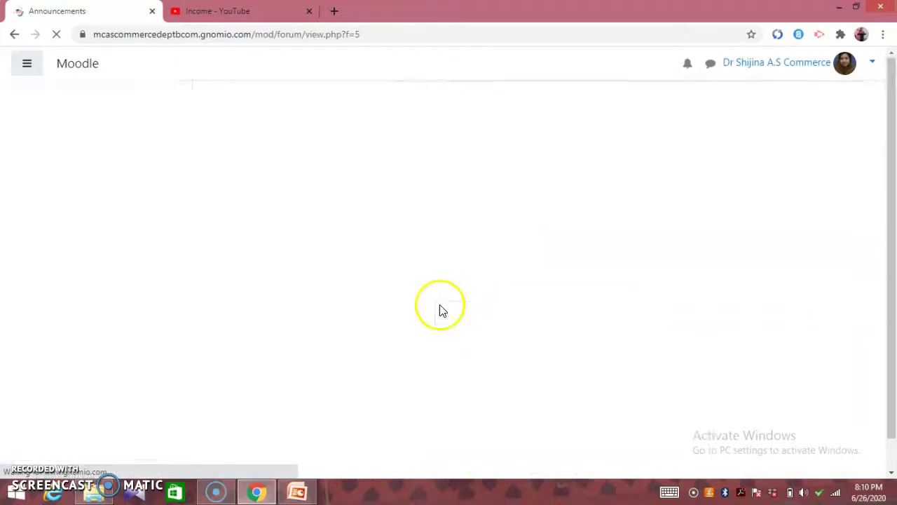
scroll(440, 302, down, 3)
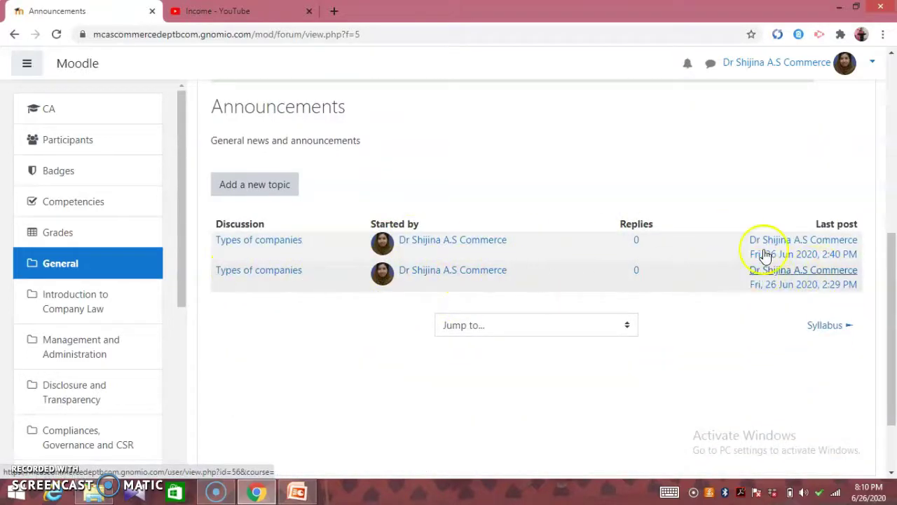
click(266, 272)
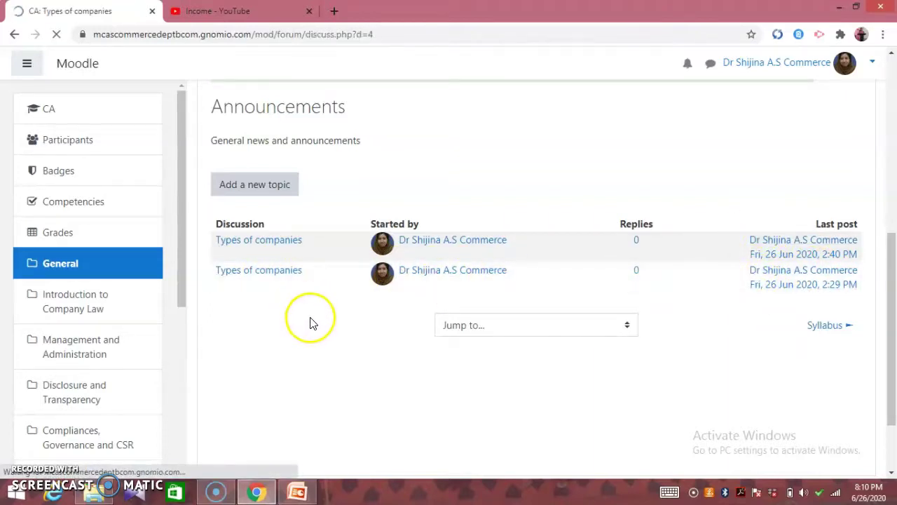
scroll(312, 318, down, 5)
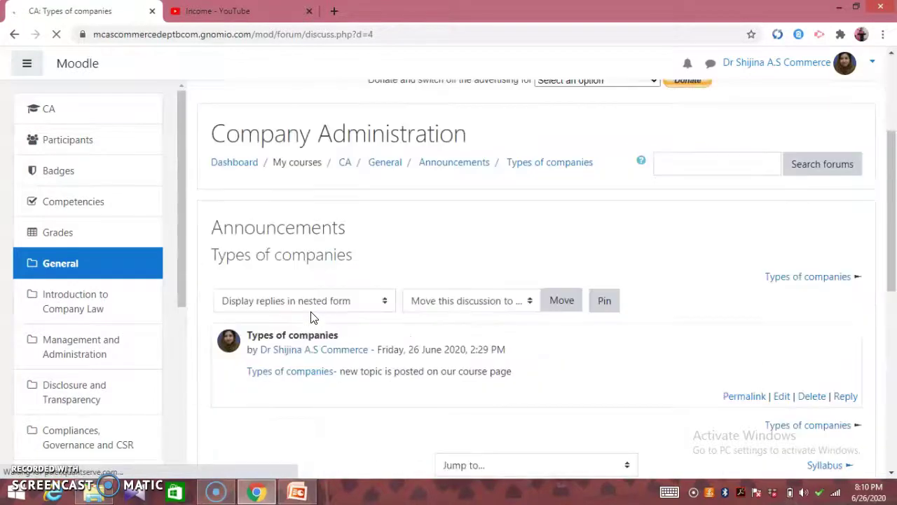
Navigate from the discussion back to the CA course page.
click(312, 316)
scroll(802, 293, up, 2)
click(859, 212)
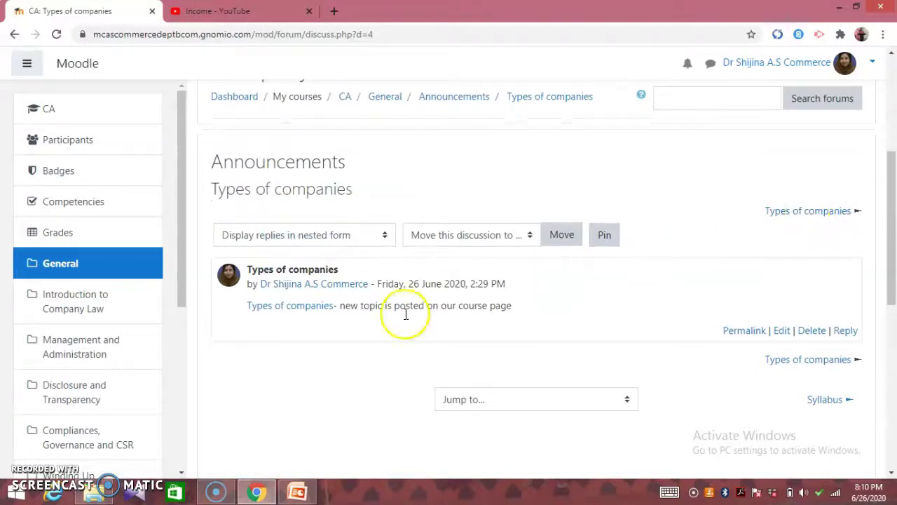
scroll(412, 250, up, 2)
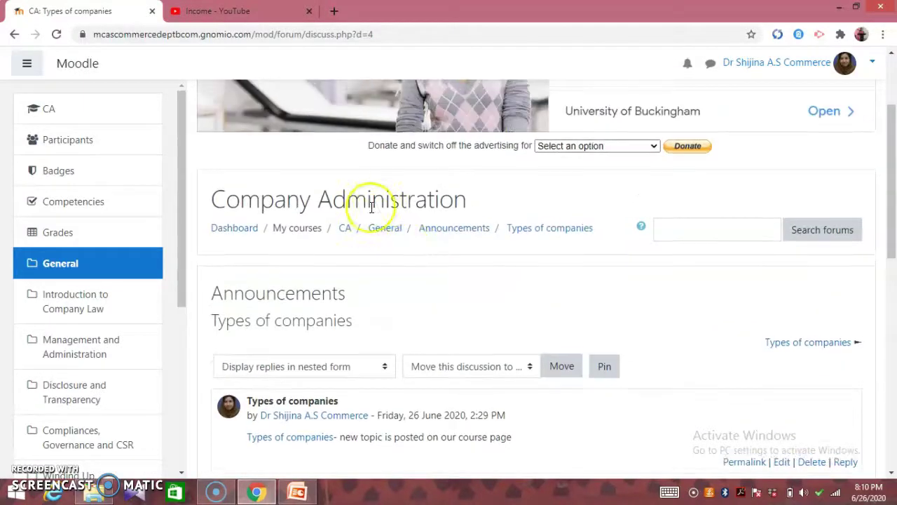
click(347, 232)
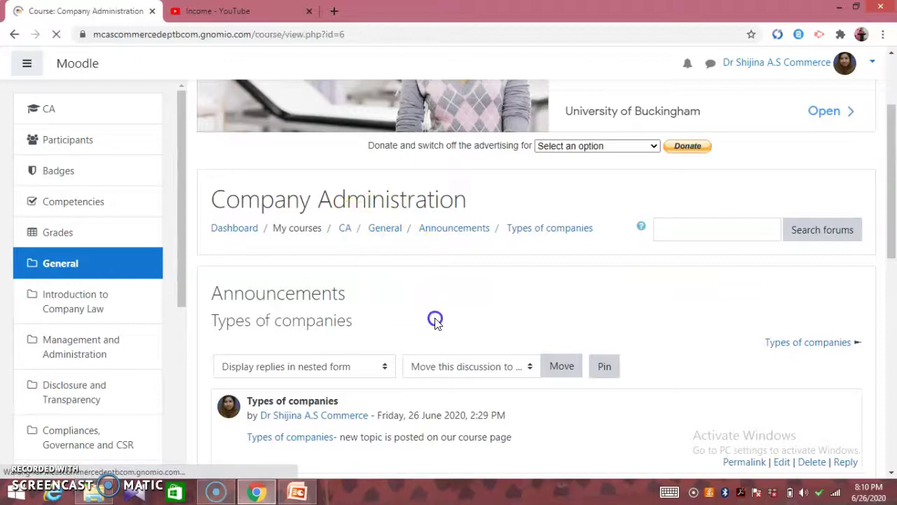
Open Introduction under Introduction to Company Law and scroll through its video and notes.
scroll(434, 317, down, 4)
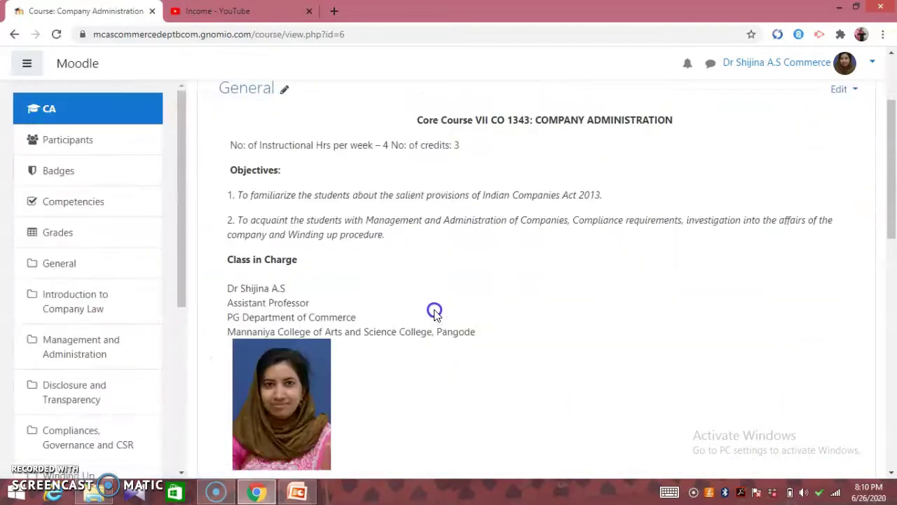
scroll(435, 313, down, 2)
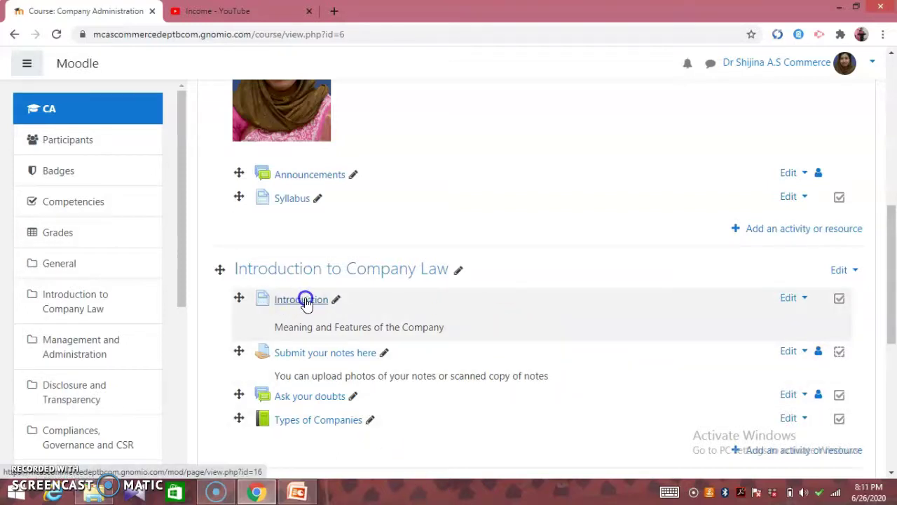
click(305, 301)
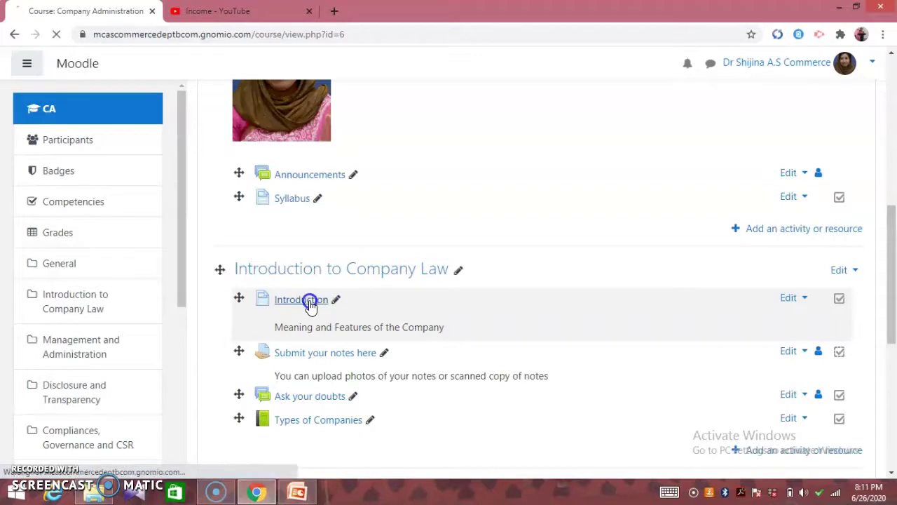
scroll(423, 344, down, 8)
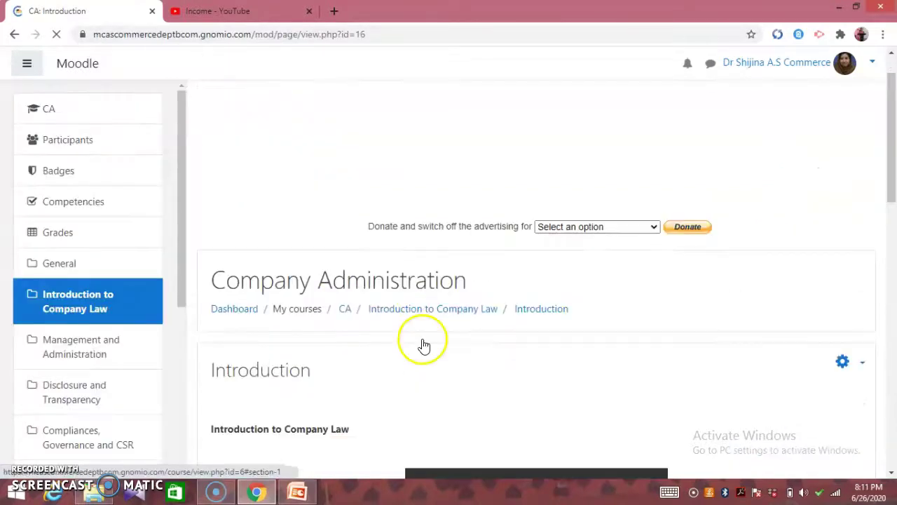
scroll(423, 342, down, 3)
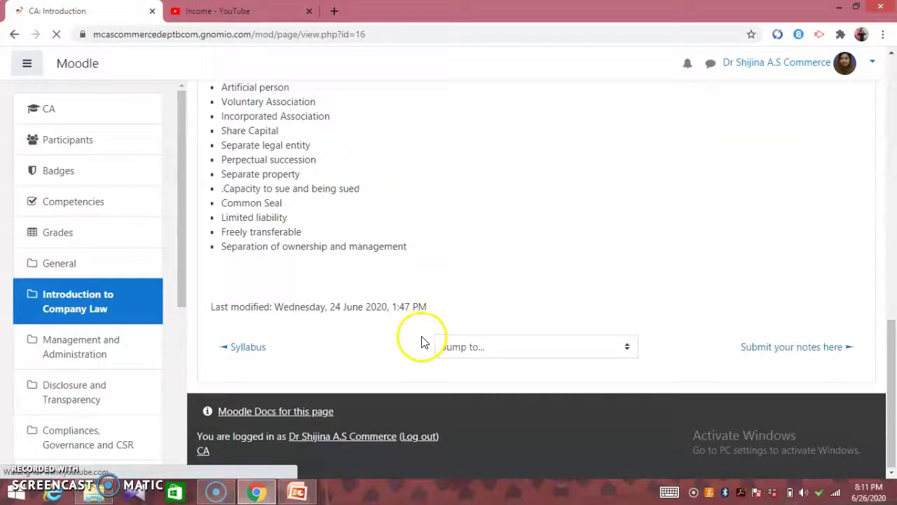
scroll(416, 322, up, 3)
scroll(397, 303, up, 4)
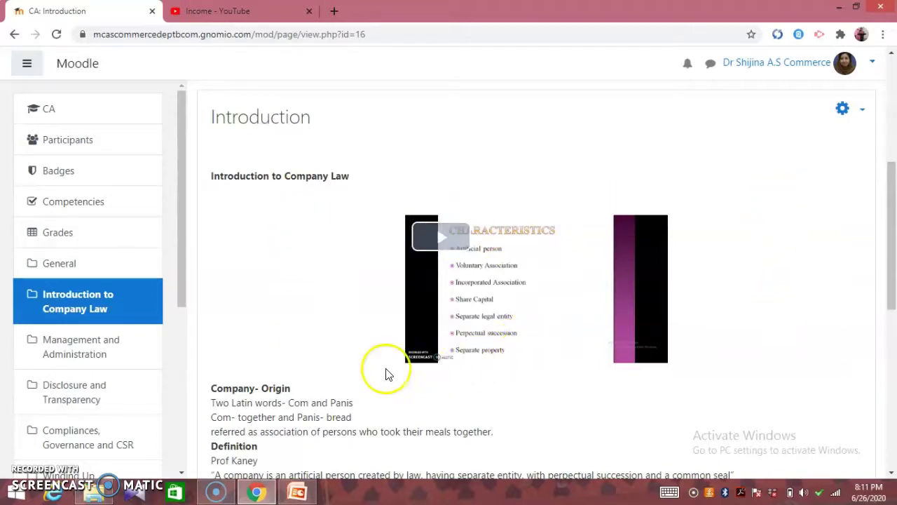
scroll(307, 322, up, 1)
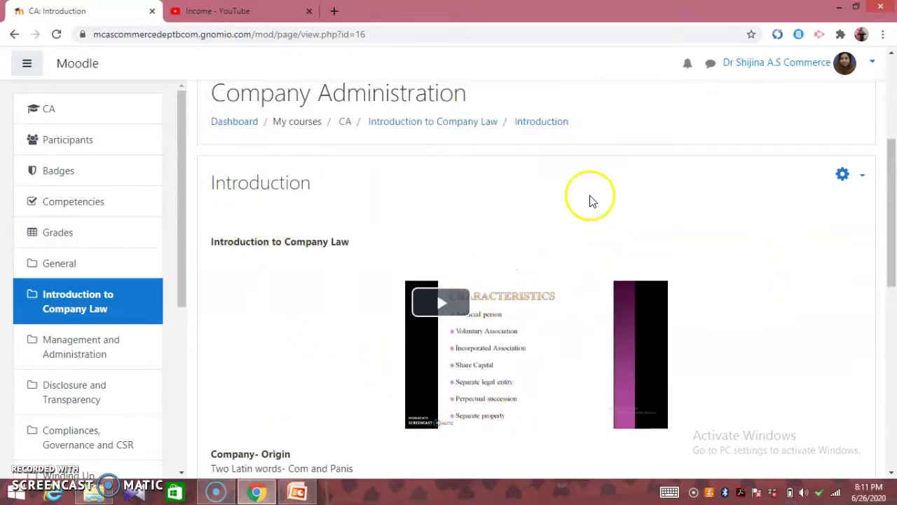
Open the Introduction page's Logs report from the gear menu and scroll through the entries.
click(856, 181)
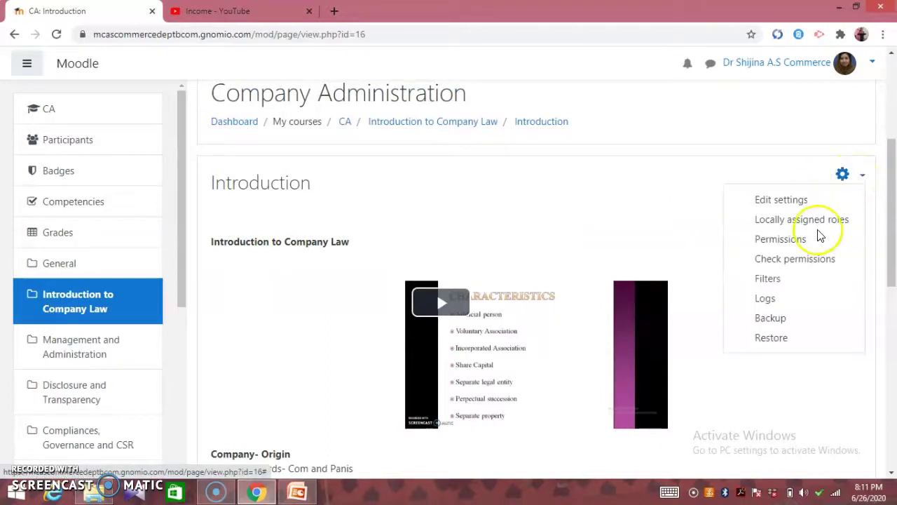
click(770, 299)
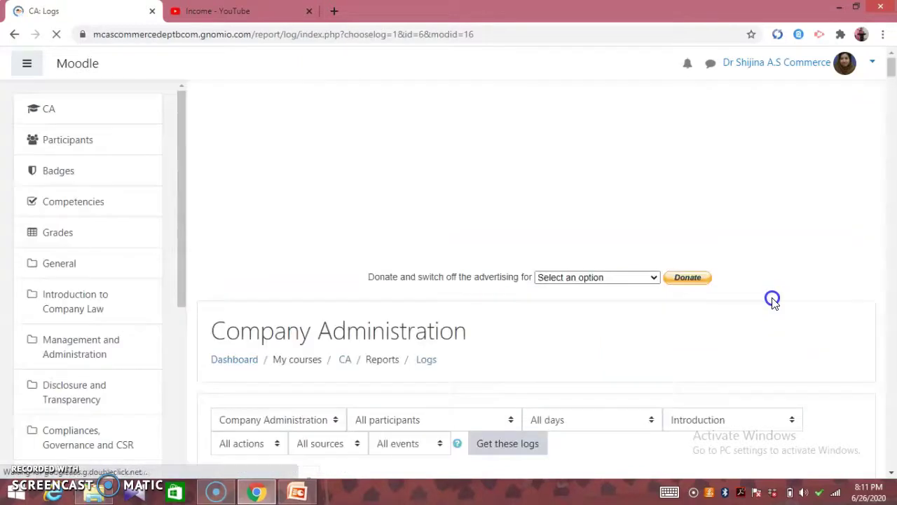
scroll(734, 320, down, 10)
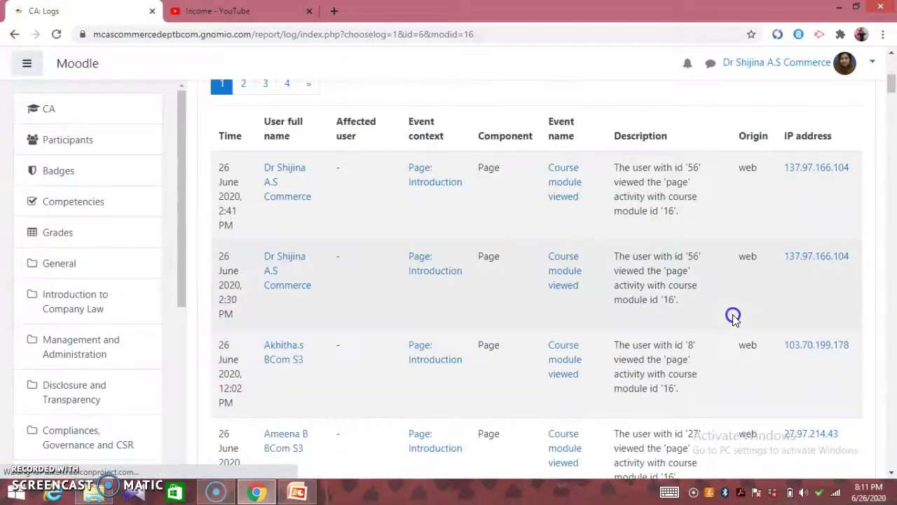
scroll(732, 316, down, 10)
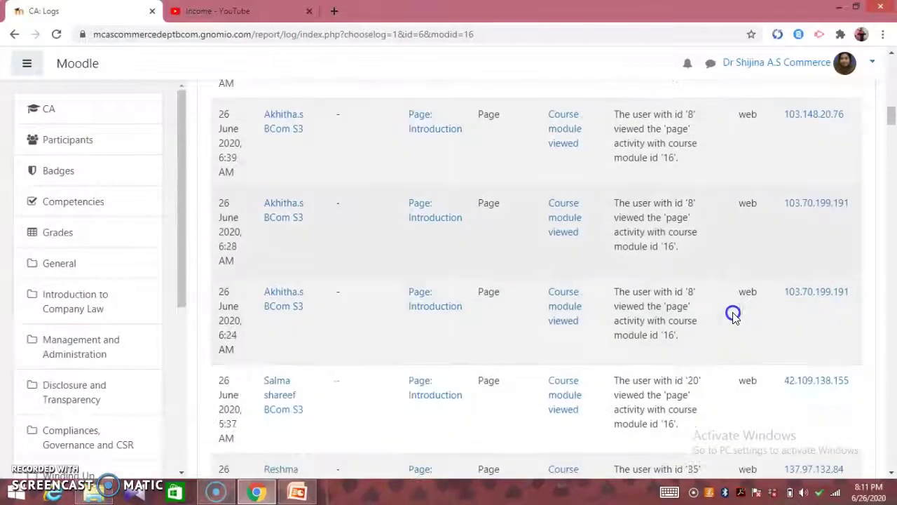
scroll(732, 316, down, 10)
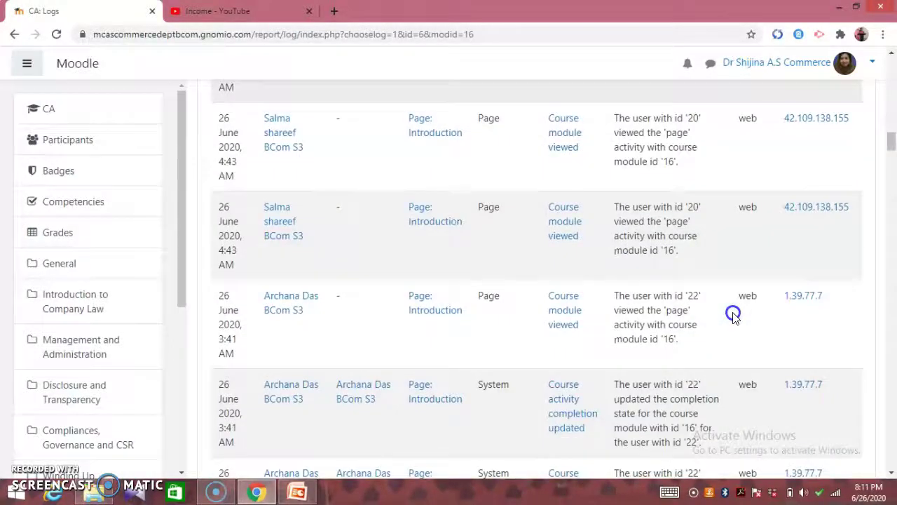
scroll(733, 316, down, 10)
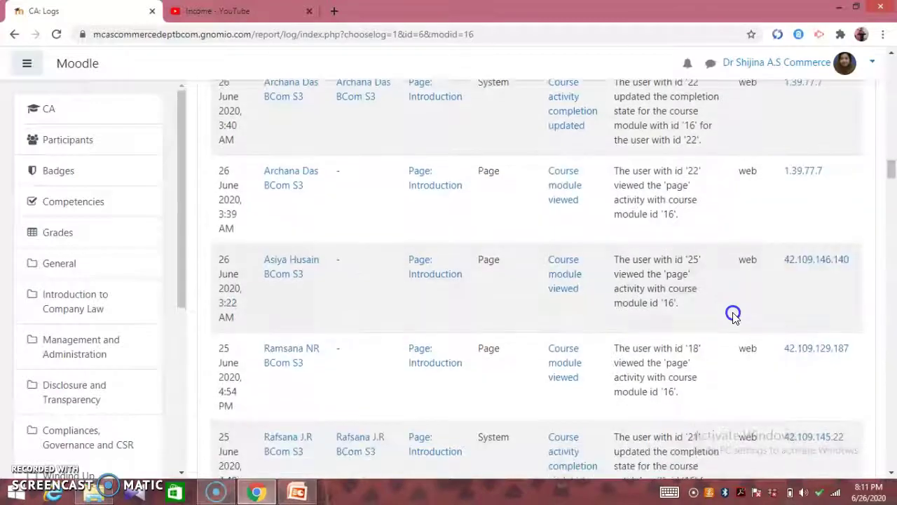
scroll(733, 316, down, 10)
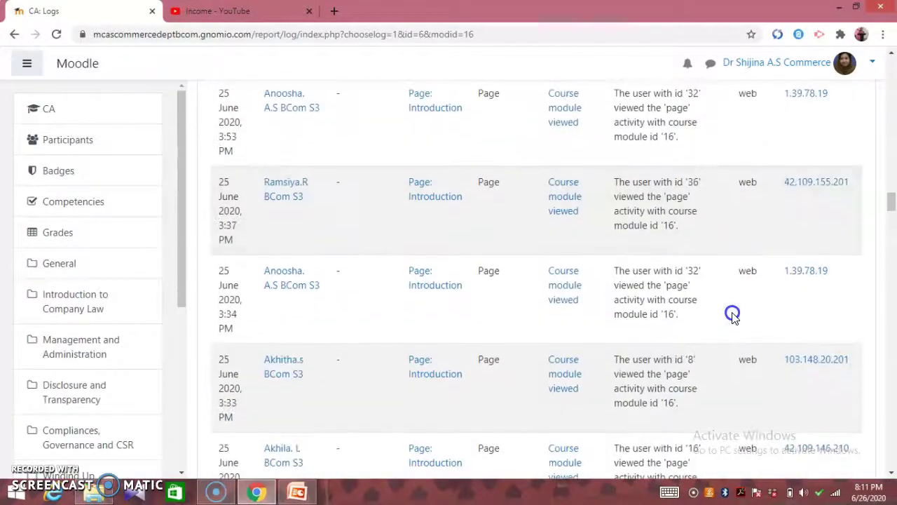
scroll(732, 317, up, 10)
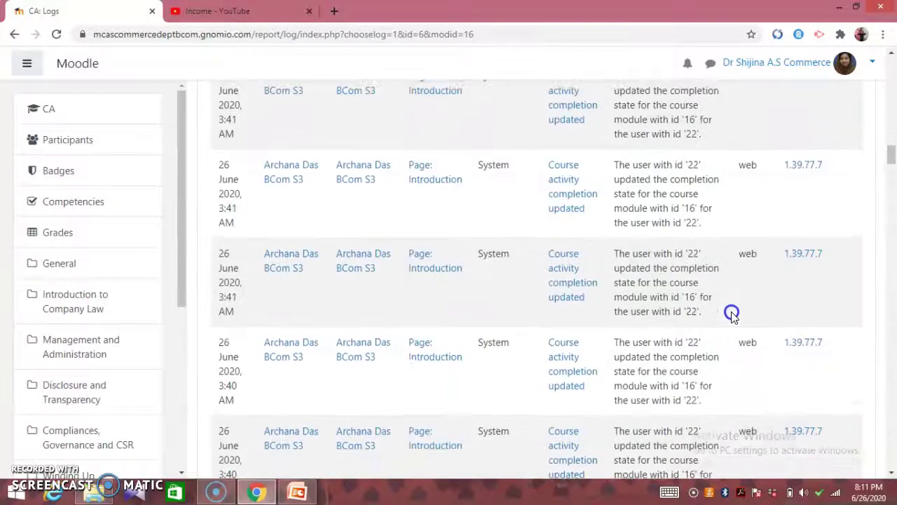
scroll(732, 316, up, 10)
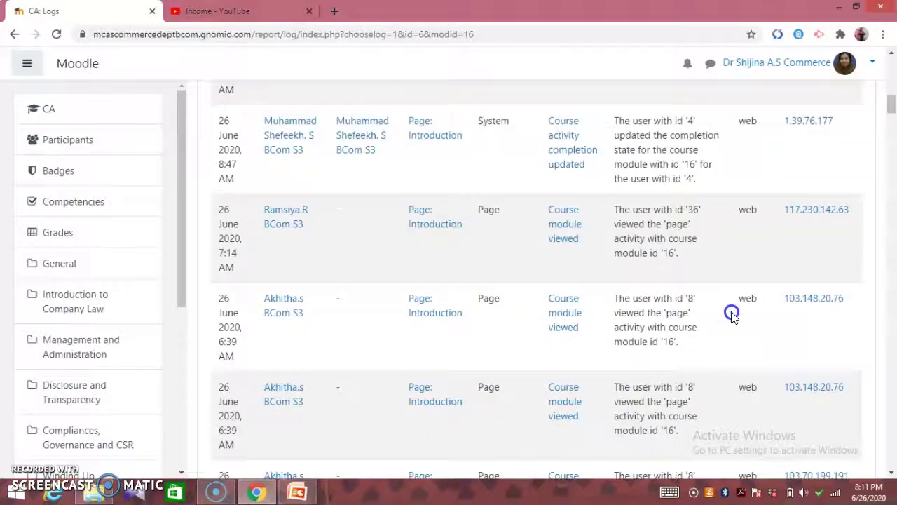
scroll(732, 315, up, 5)
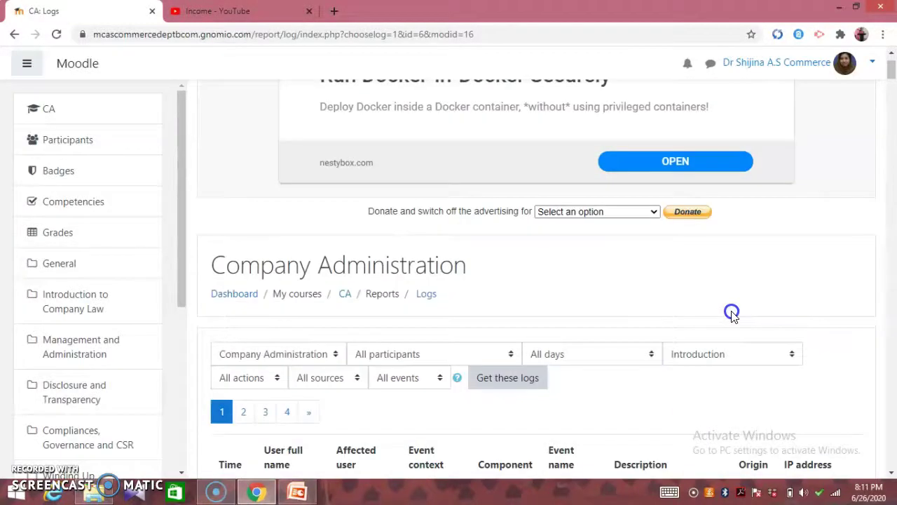
Set the Logs report's participant filter to a single student.
click(513, 358)
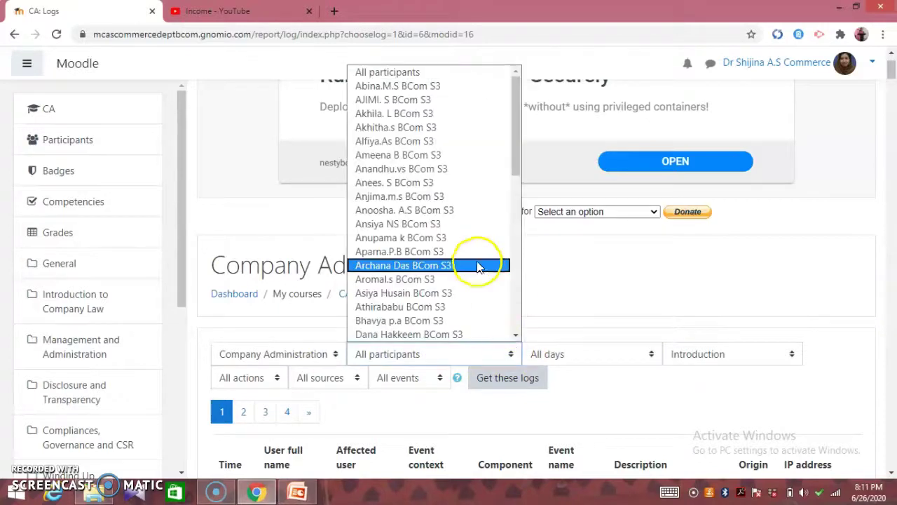
scroll(443, 275, down, 15)
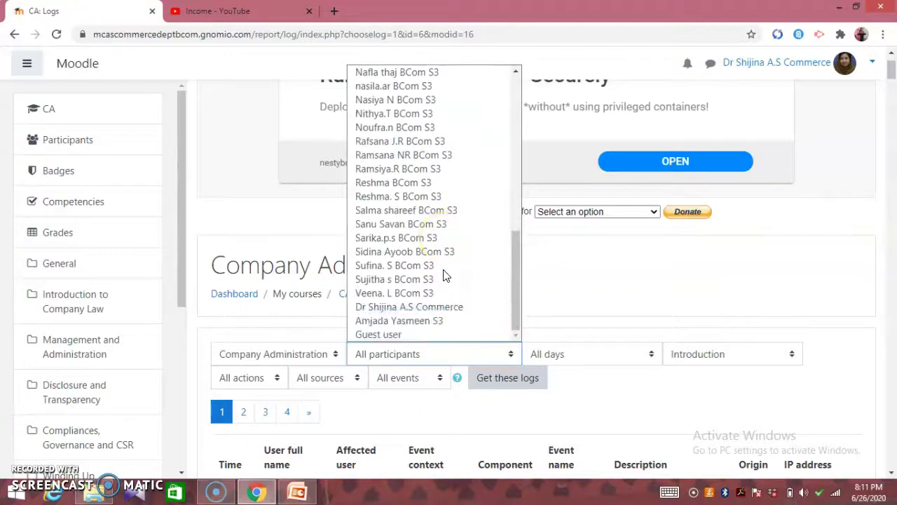
scroll(443, 275, up, 15)
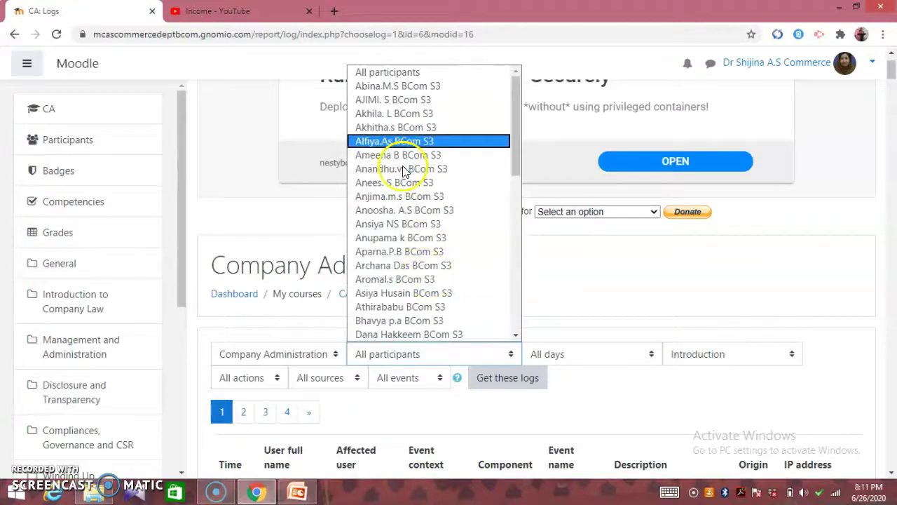
click(435, 88)
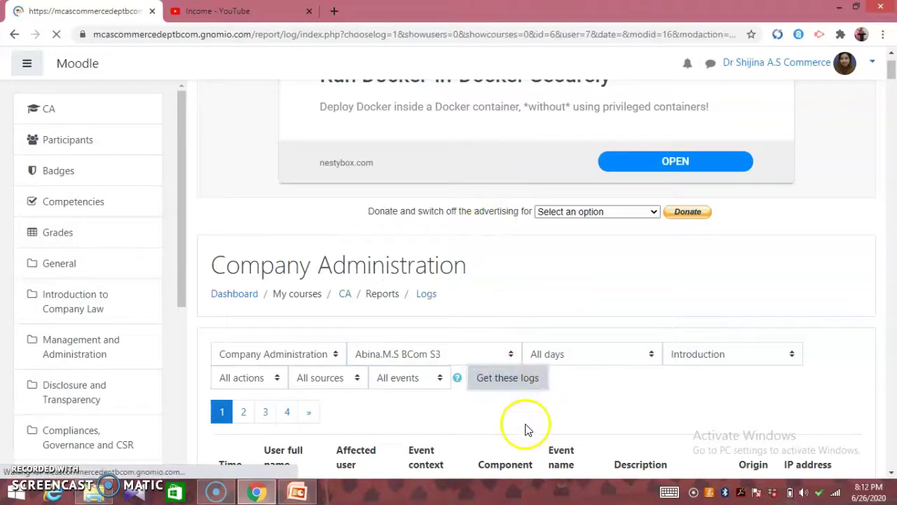
scroll(515, 412, down, 10)
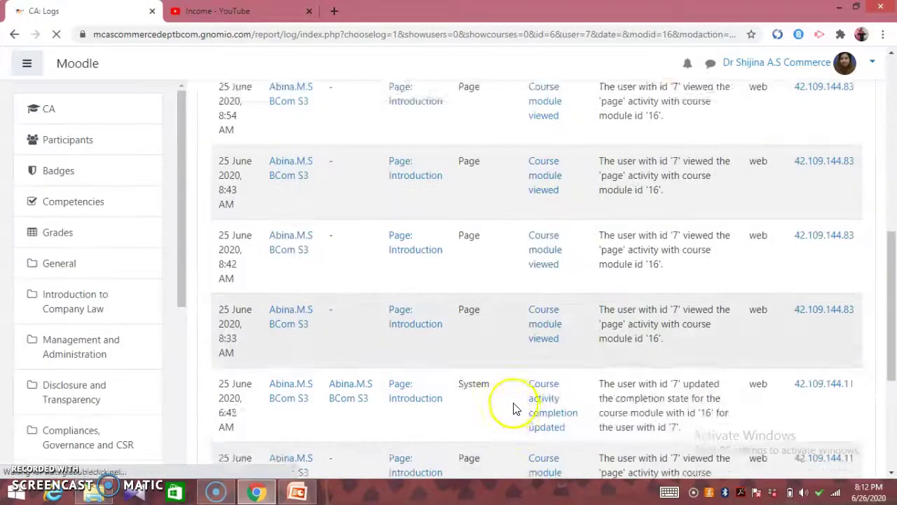
scroll(499, 387, down, 1)
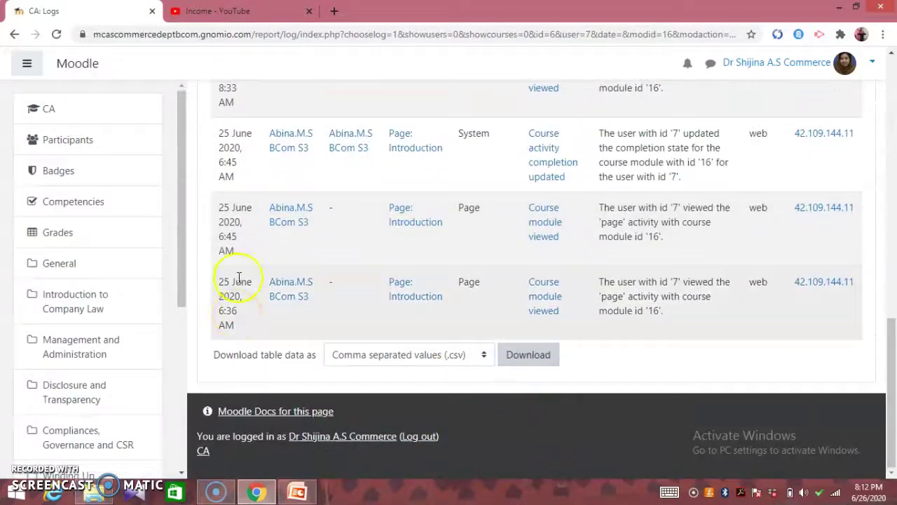
scroll(586, 301, up, 2)
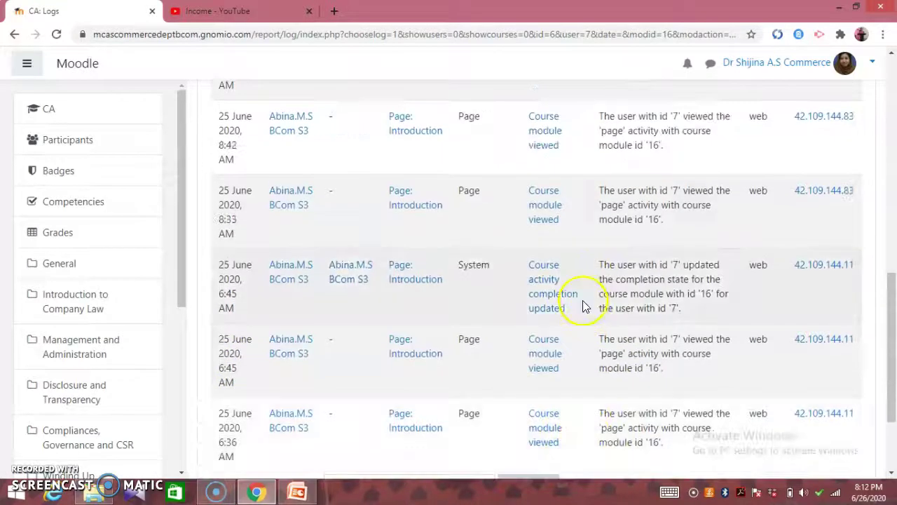
scroll(549, 342, up, 6)
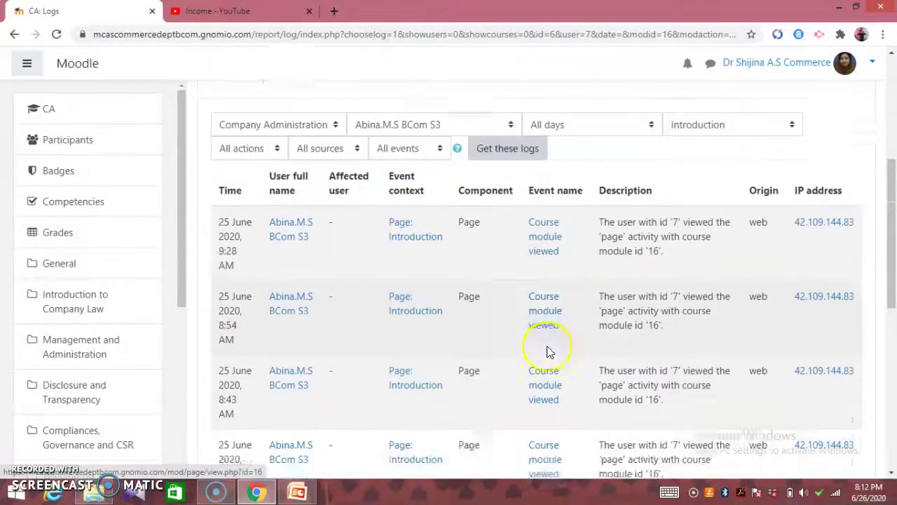
scroll(549, 342, down, 2)
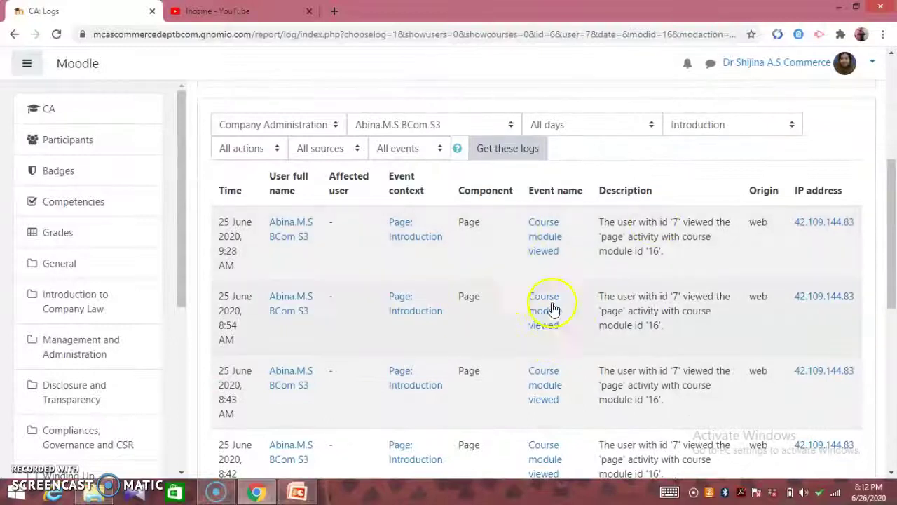
Choose Introduction as the activity filter and view that student's 25 June 2020 logs.
click(792, 126)
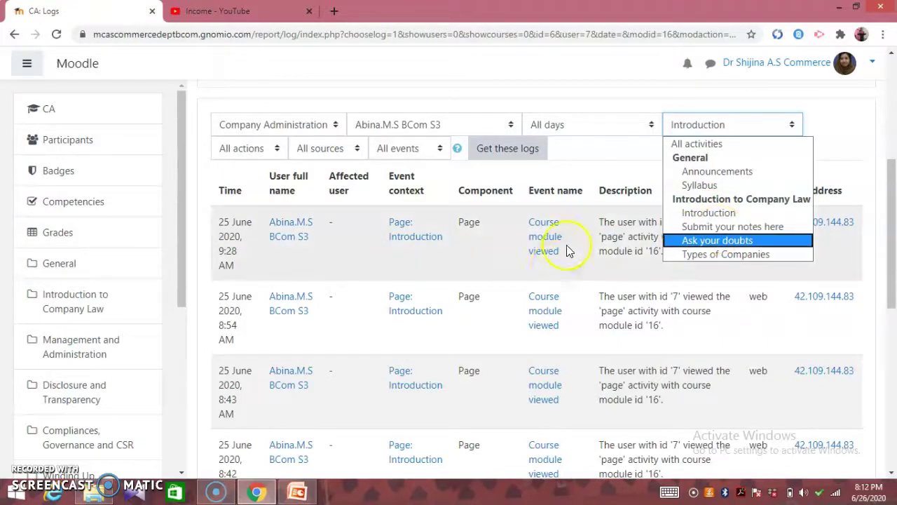
click(599, 203)
scroll(579, 233, down, 3)
scroll(579, 233, down, 3)
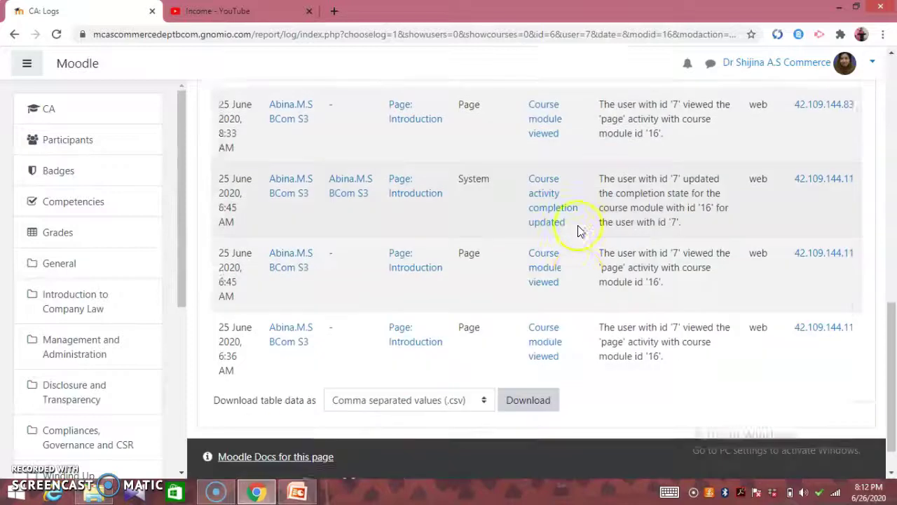
scroll(621, 195, up, 10)
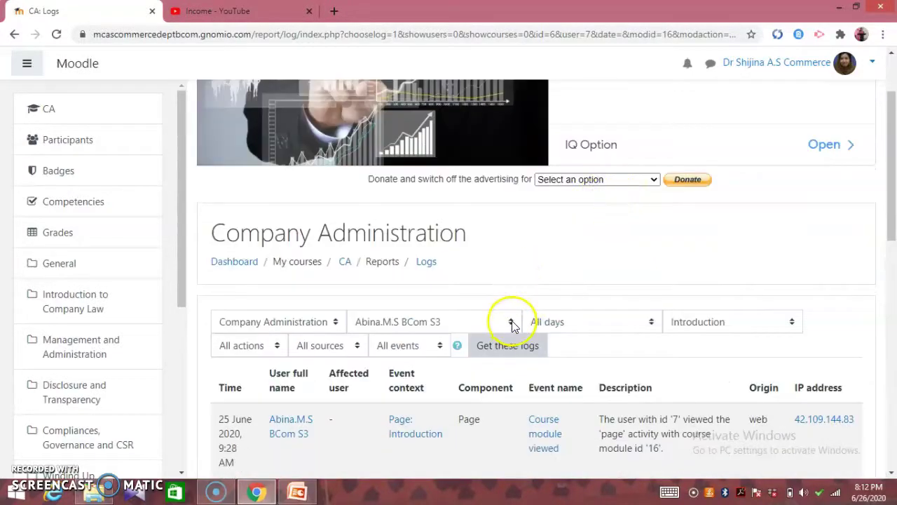
Switch the participant filter to All participants, reload the logs, and scroll through the results.
click(512, 320)
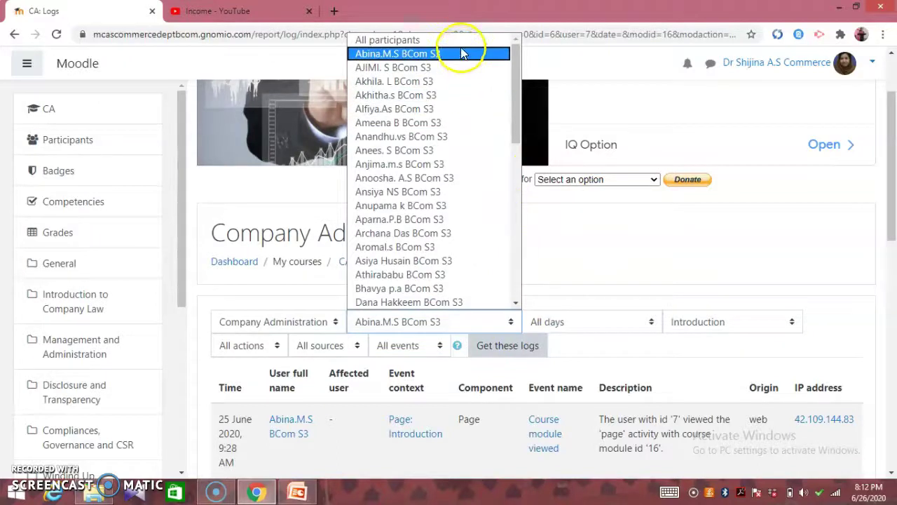
click(458, 40)
click(507, 345)
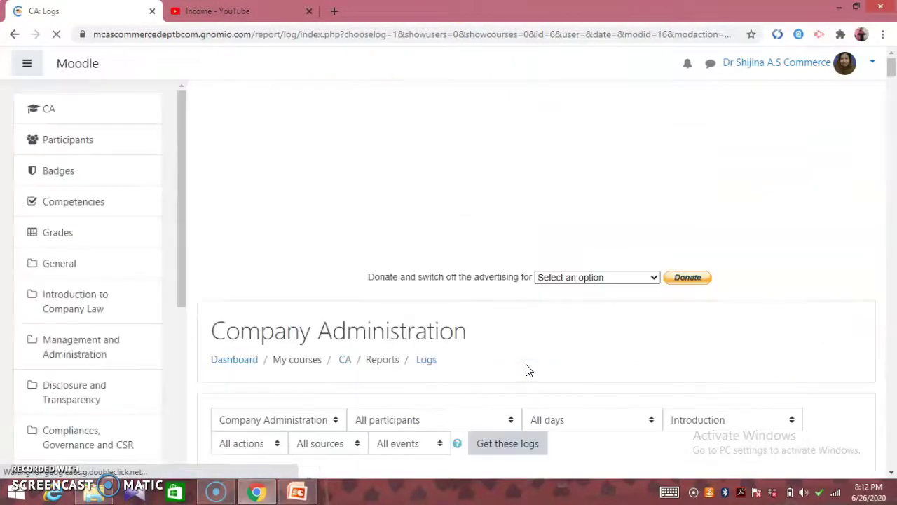
scroll(529, 370, down, 20)
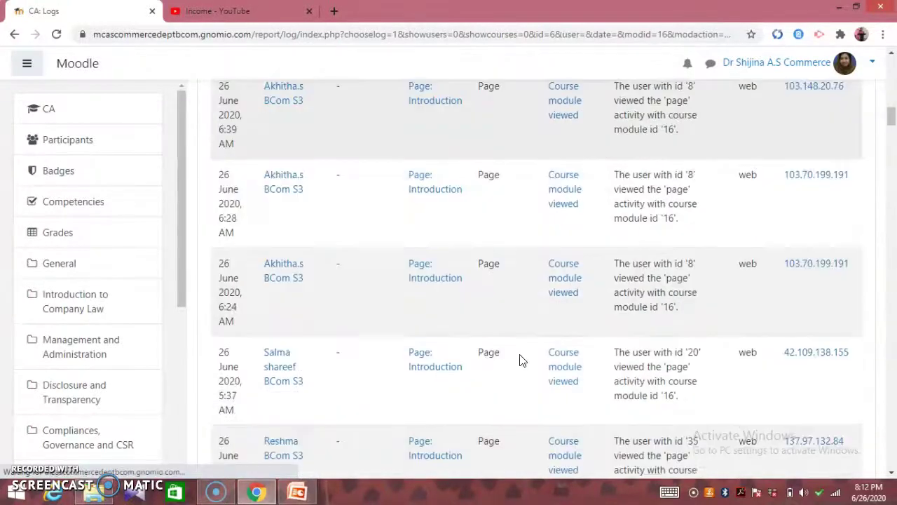
scroll(518, 352, down, 12)
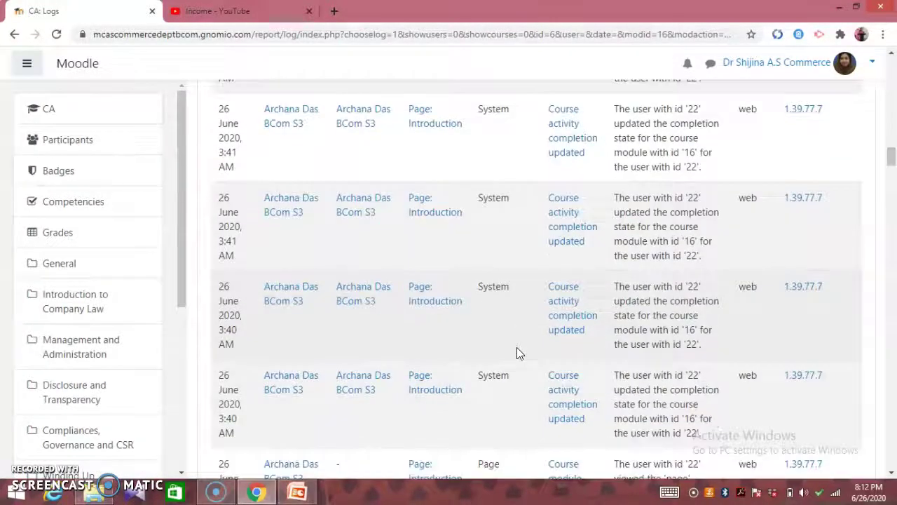
scroll(517, 352, down, 15)
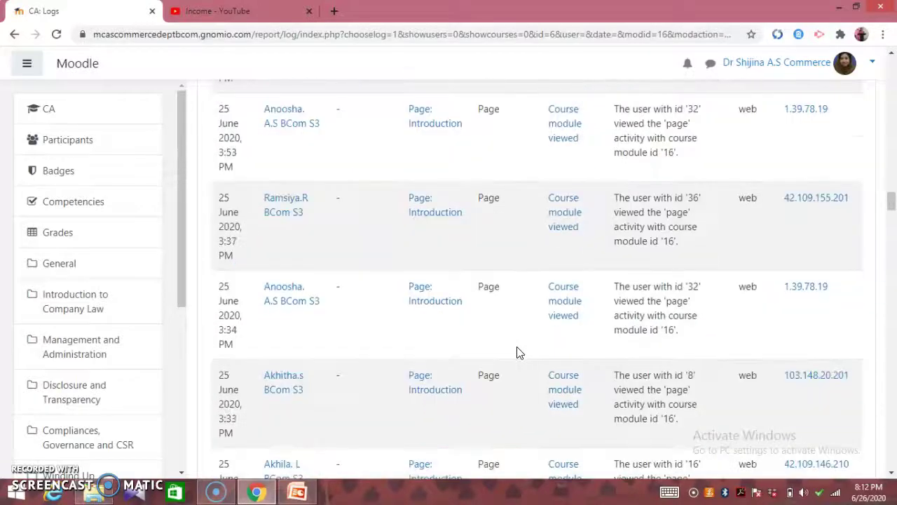
scroll(518, 349, down, 15)
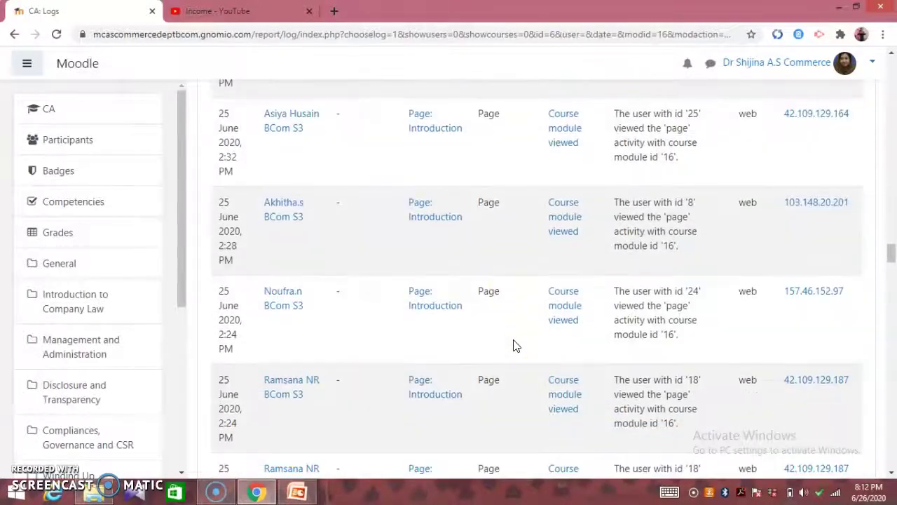
scroll(515, 345, down, 15)
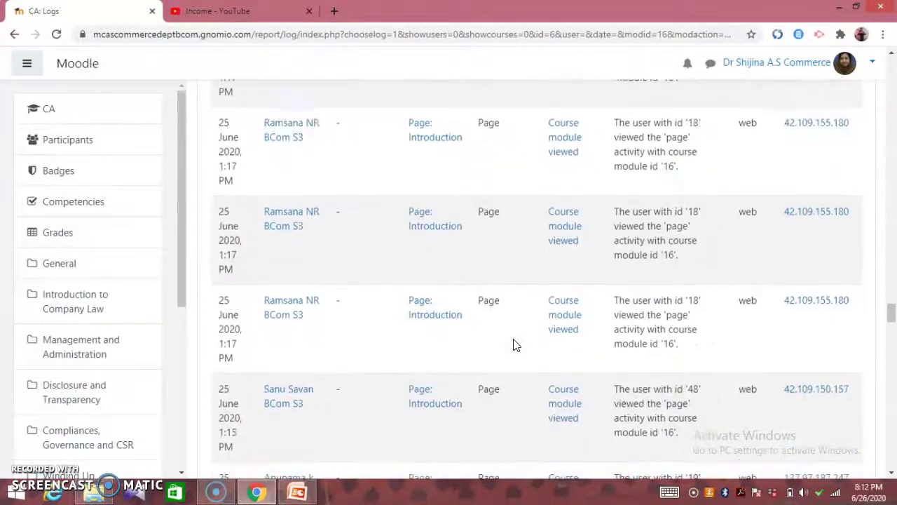
scroll(516, 346, down, 15)
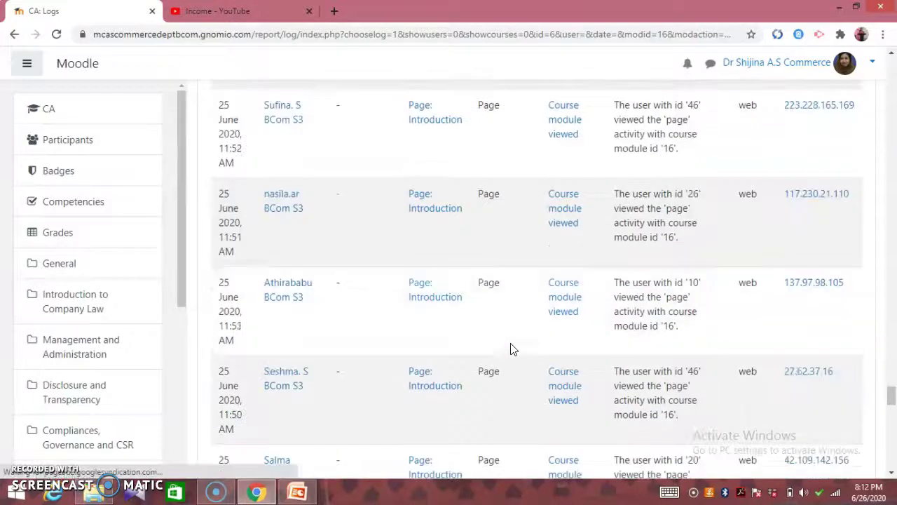
scroll(511, 350, down, 12)
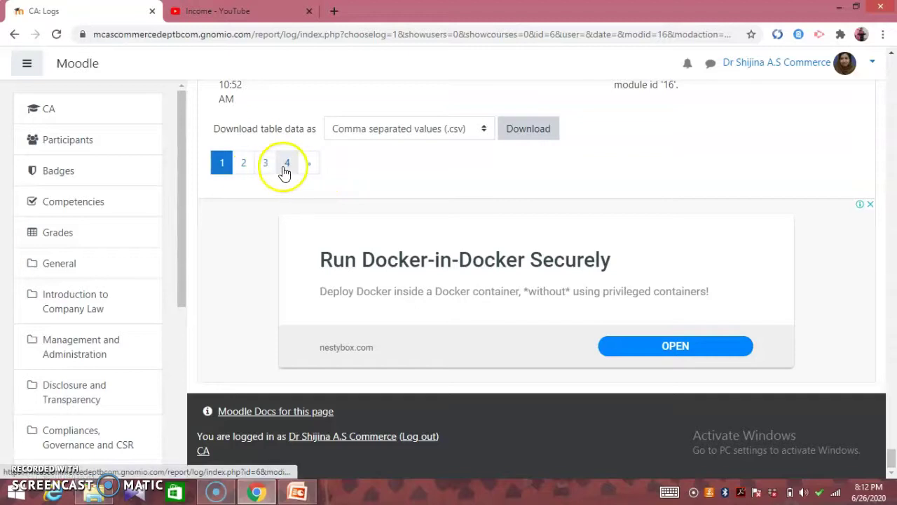
scroll(368, 175, up, 3)
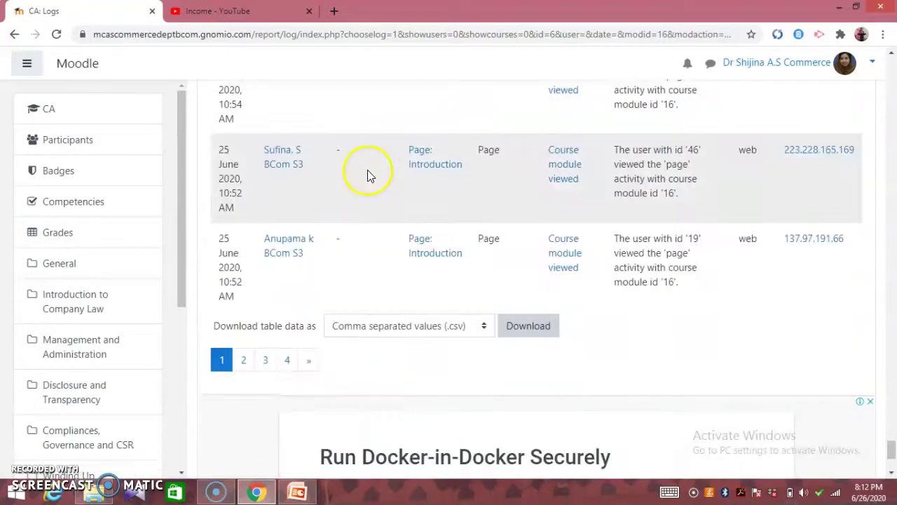
scroll(368, 175, down, 2)
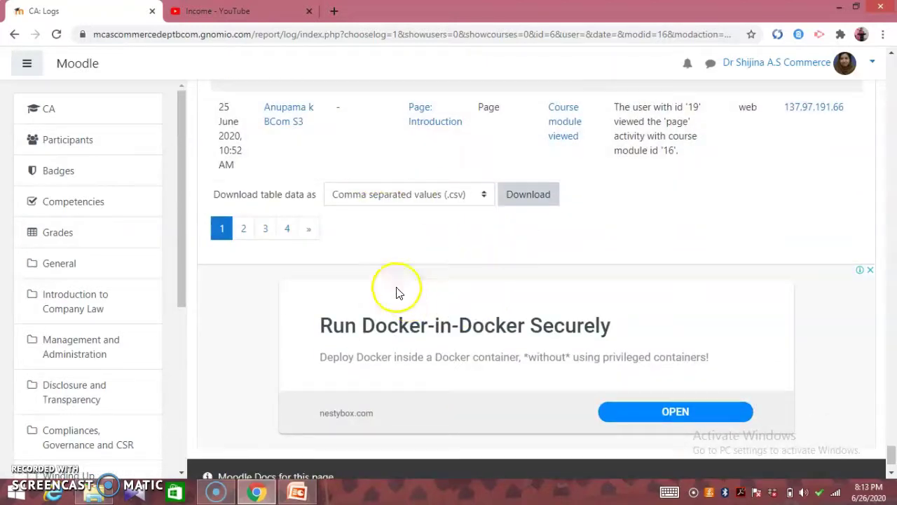
Download the Introduction page log table in Microsoft Excel (.xlsx) format.
click(484, 195)
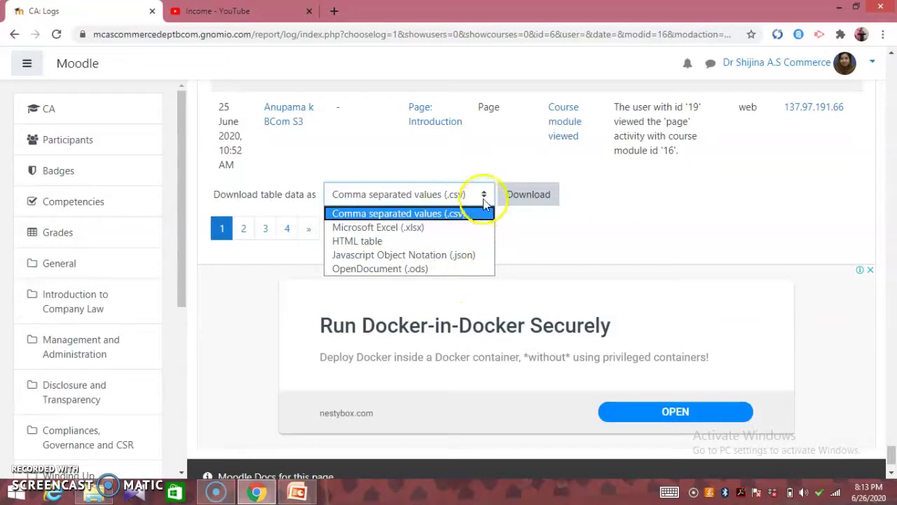
click(607, 193)
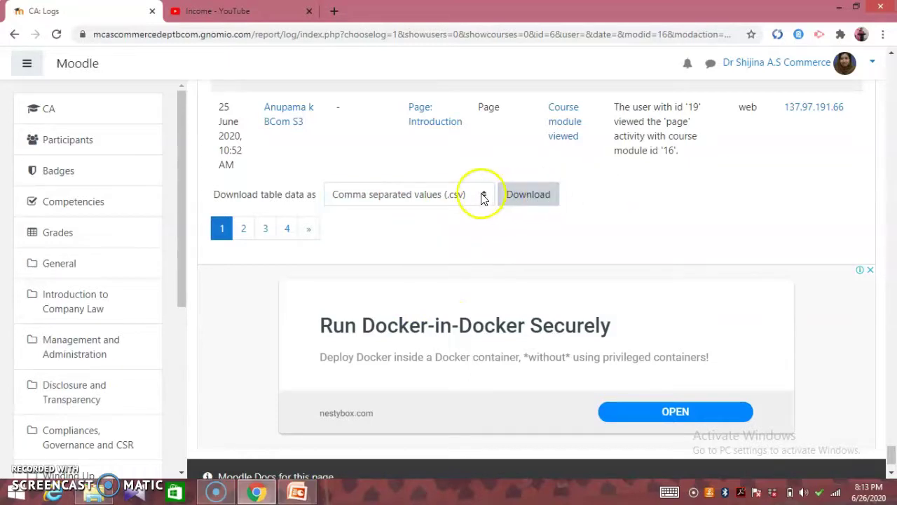
click(483, 197)
click(427, 228)
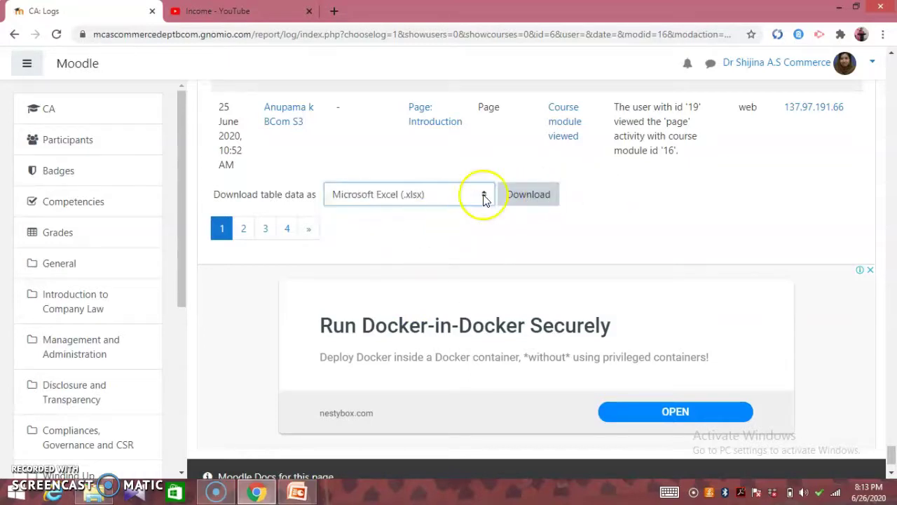
click(524, 194)
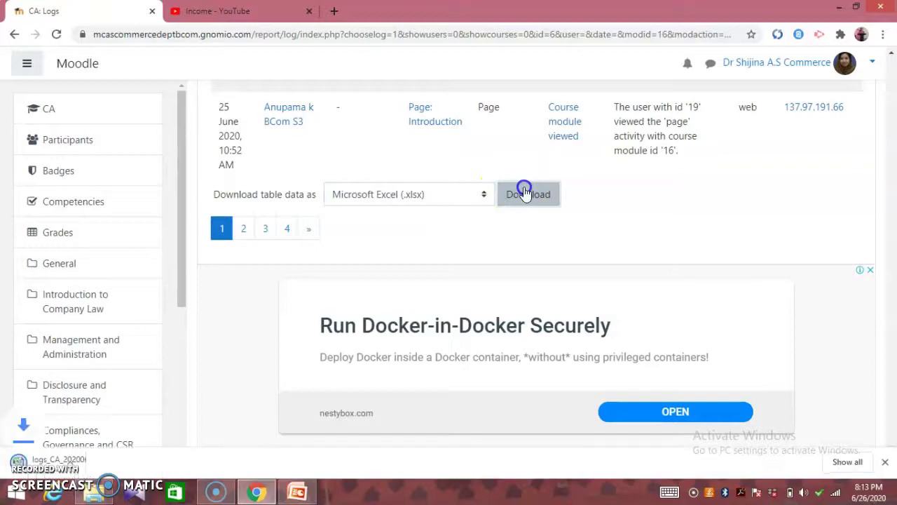
Open the downloaded logs_CA_20200626 Excel file from Chrome's download bar.
click(84, 464)
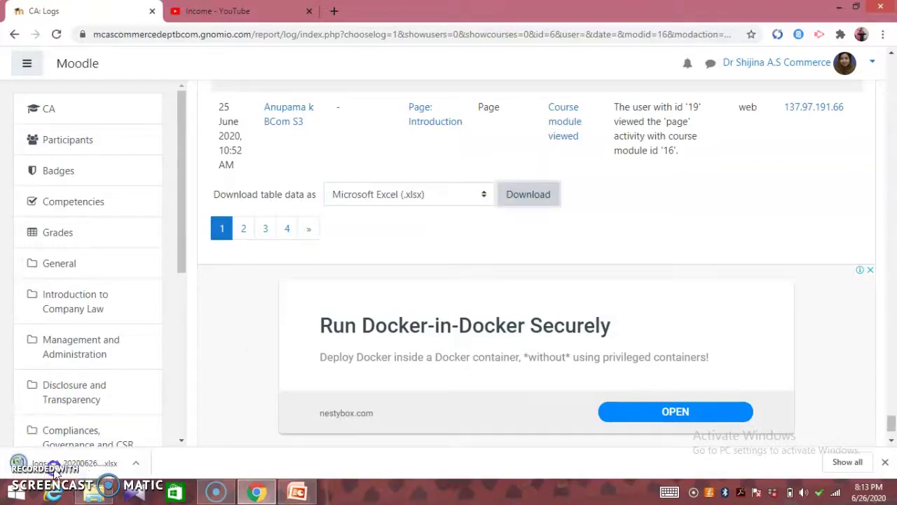
click(84, 465)
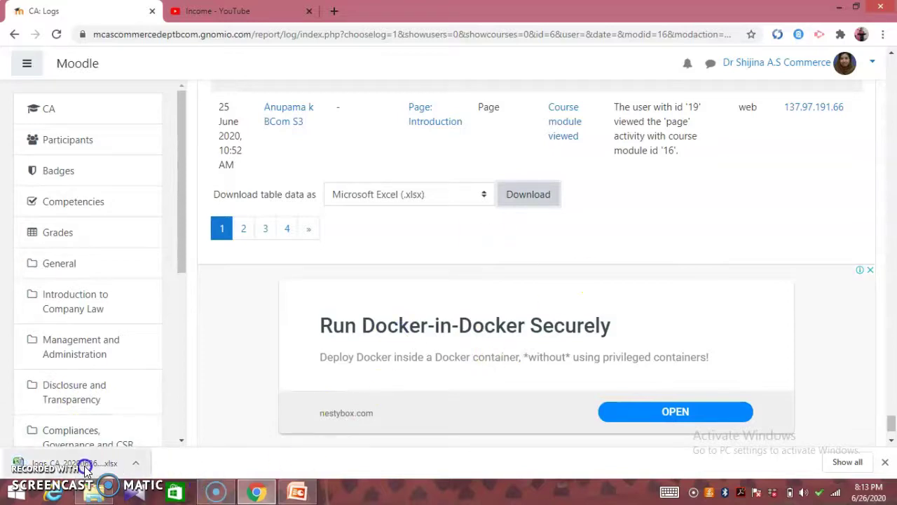
scroll(517, 370, up, 5)
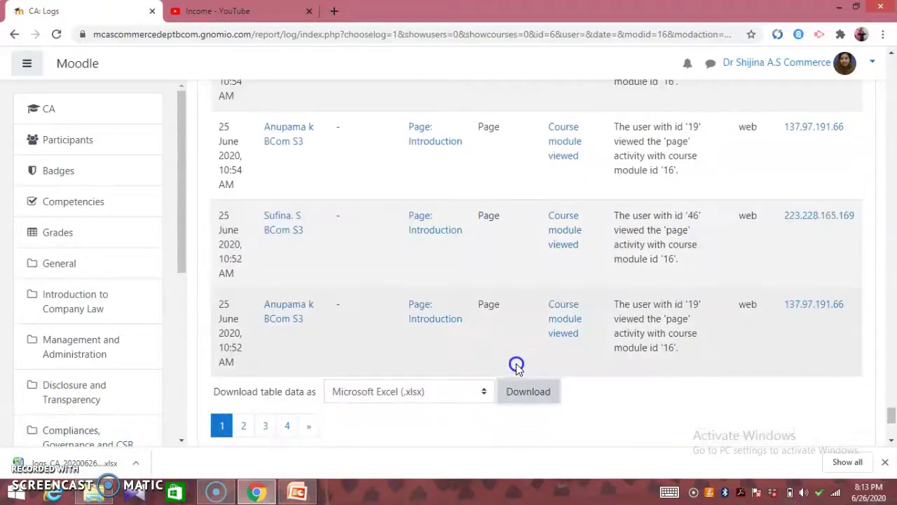
scroll(515, 362, up, 10)
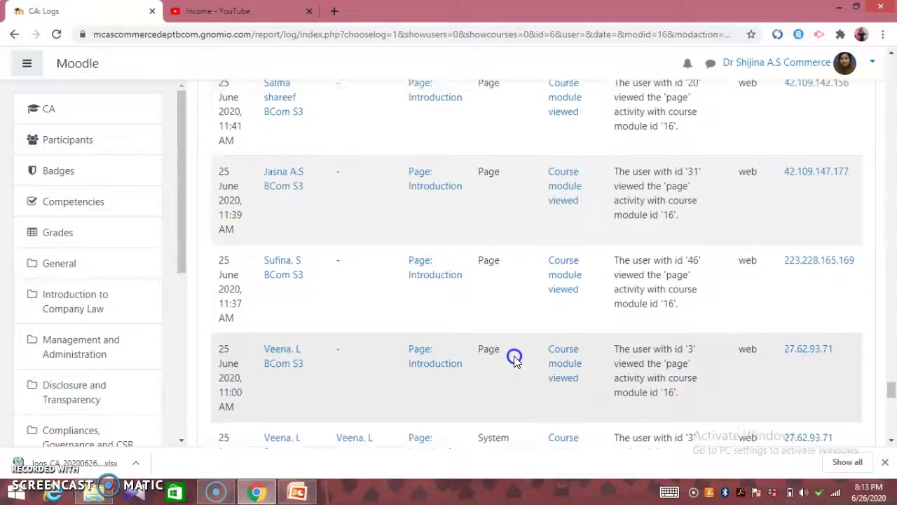
scroll(515, 358, up, 3)
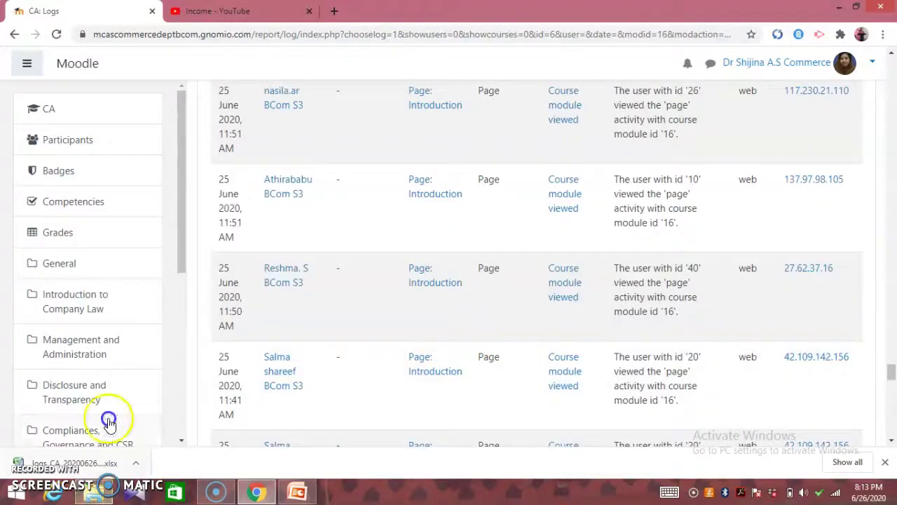